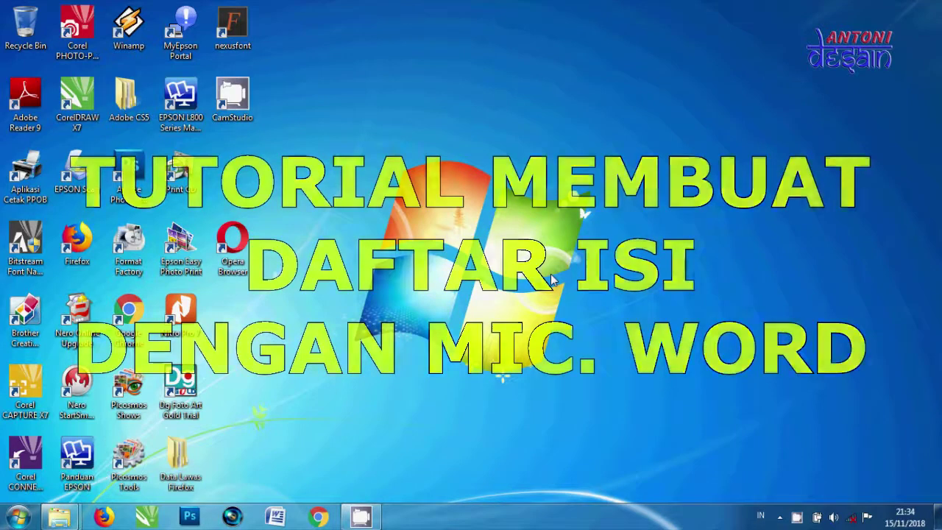
Step: Refresh the desktop twice, then launch Word 2007 from the taskbar
right_click(601, 204)
left_click(624, 245)
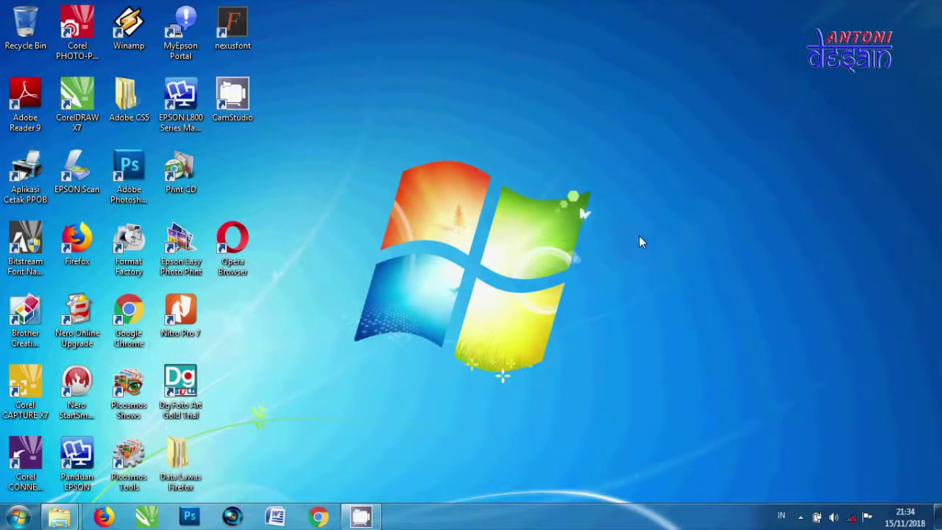
right_click(636, 228)
left_click(658, 266)
left_click(277, 518)
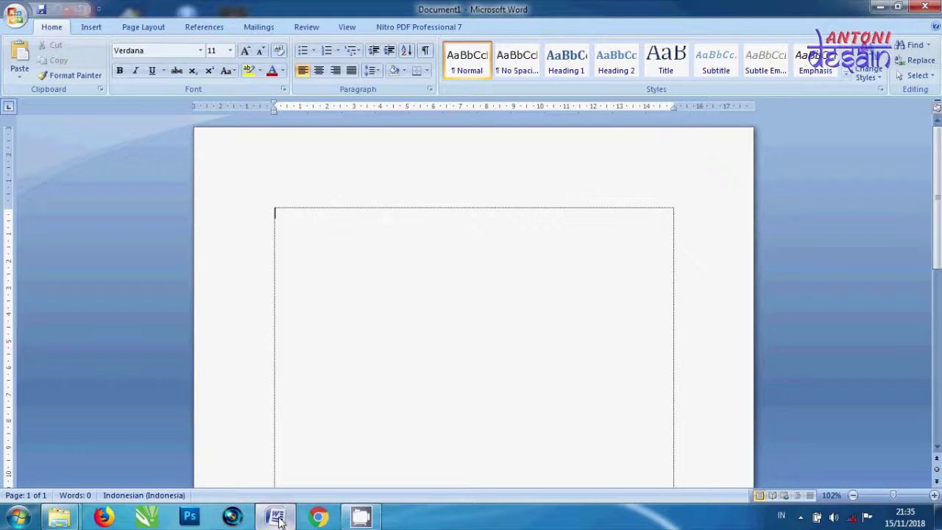
Step: Add a centred 'DAFTAR ISI' title with a left-aligned line below it
key("ctrl+e")
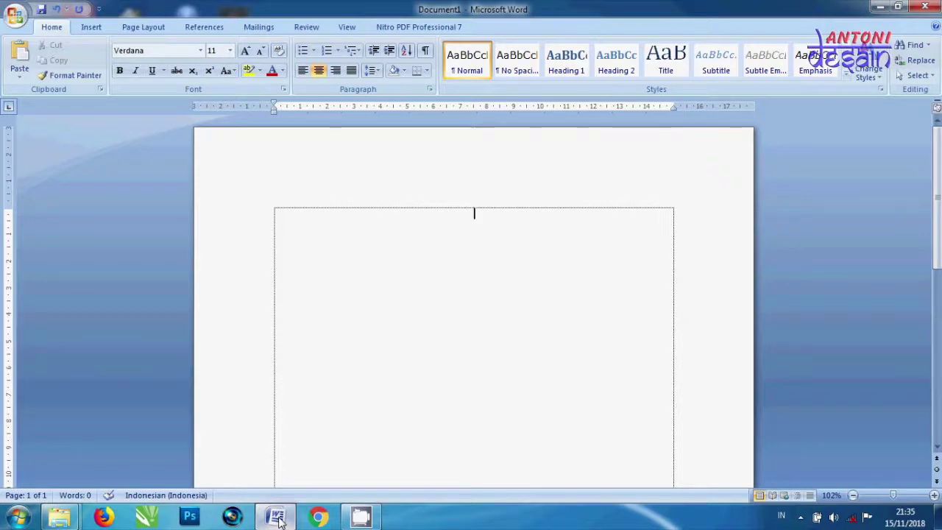
type("DAFTAR")
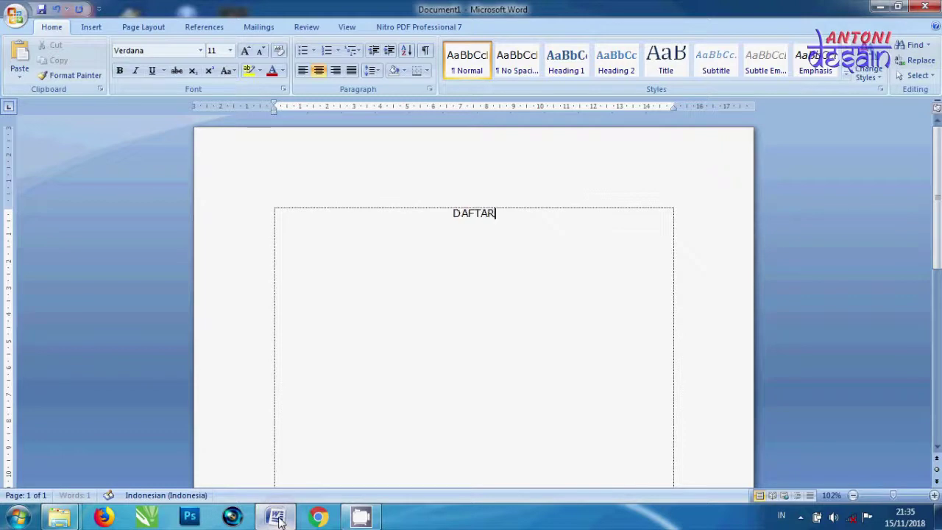
type(" ISI")
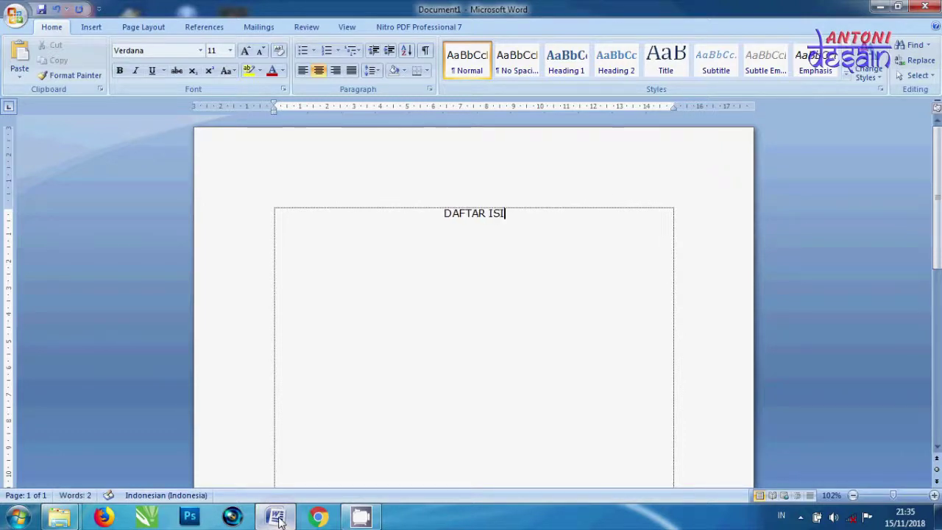
key("Return")
key("ctrl+l")
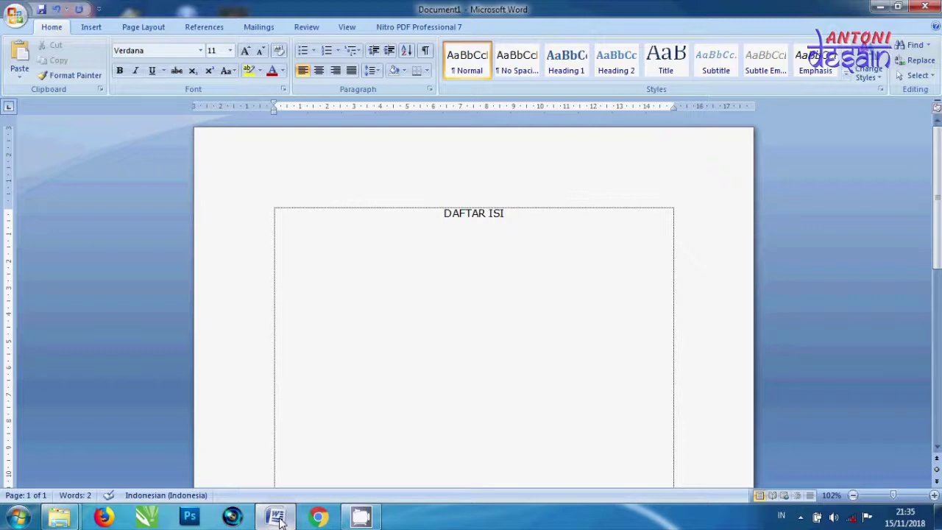
Step: Type 'HALAMAN JUDUL' followed by dots, then try and remove a trial 'FG' dotted line
type("HALAMAN JUDUL")
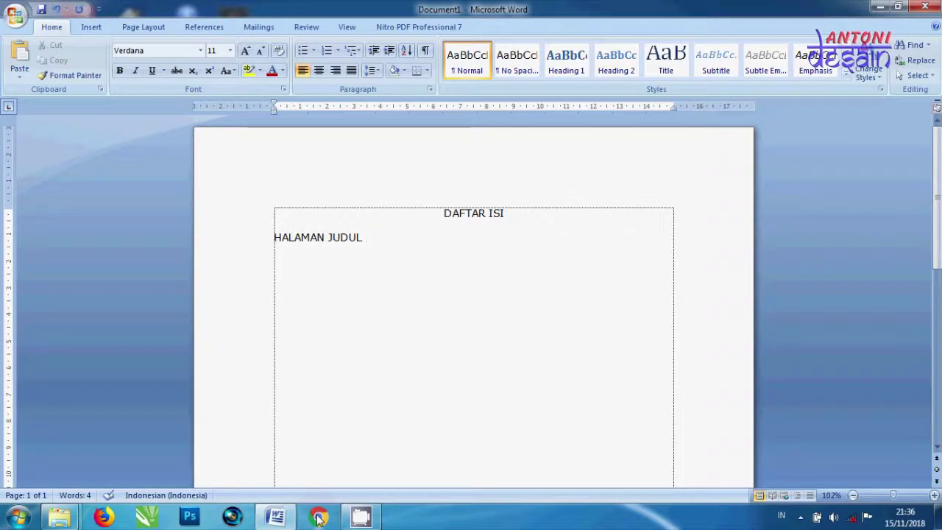
type(".........")
key("Return")
type("FG ..................................")
key("BackSpace")
key("BackSpace")
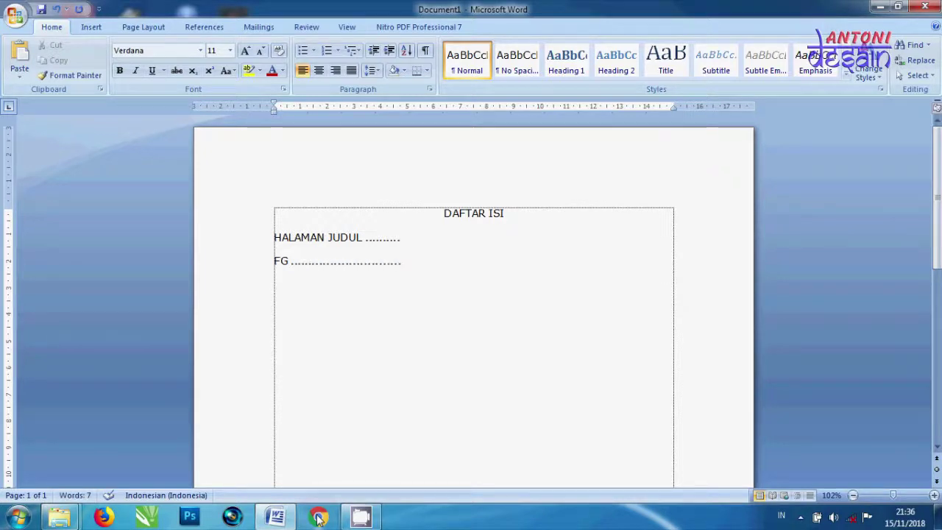
type(".")
key("shift+Home")
key("BackSpace")
key("BackSpace")
key("BackSpace")
key("BackSpace")
key("BackSpace")
key("BackSpace")
key("BackSpace")
key("BackSpace")
key("BackSpace")
key("BackSpace")
key("BackSpace")
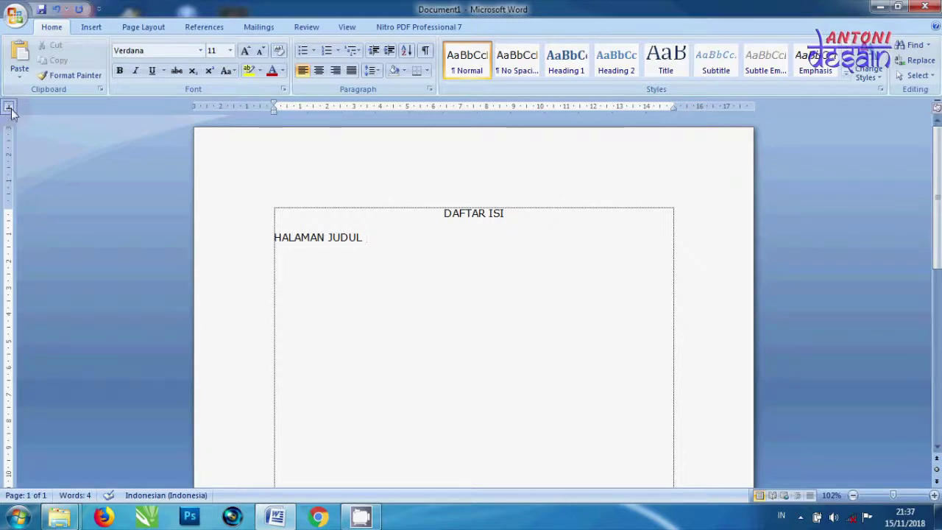
Step: Change the tab stop type with the ruler's tab selector
left_click(9, 109)
Step: Pick the tab stop type and place a tab stop at 14 cm on the ruler
left_click(8, 109)
left_click(9, 109)
left_click(9, 109)
left_click(9, 109)
left_click(9, 109)
left_click(8, 109)
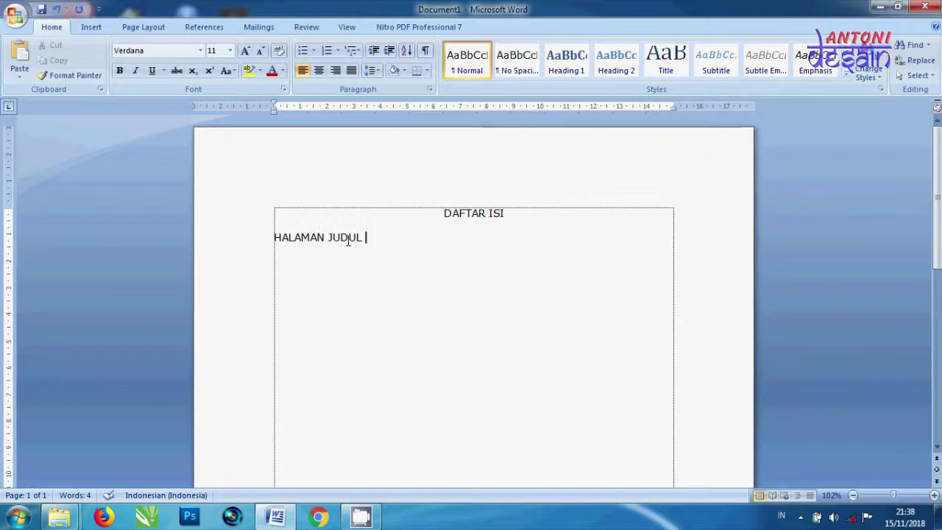
left_click(9, 107)
left_click(10, 108)
left_click_drag(667, 110, 672, 109)
double_click(646, 109)
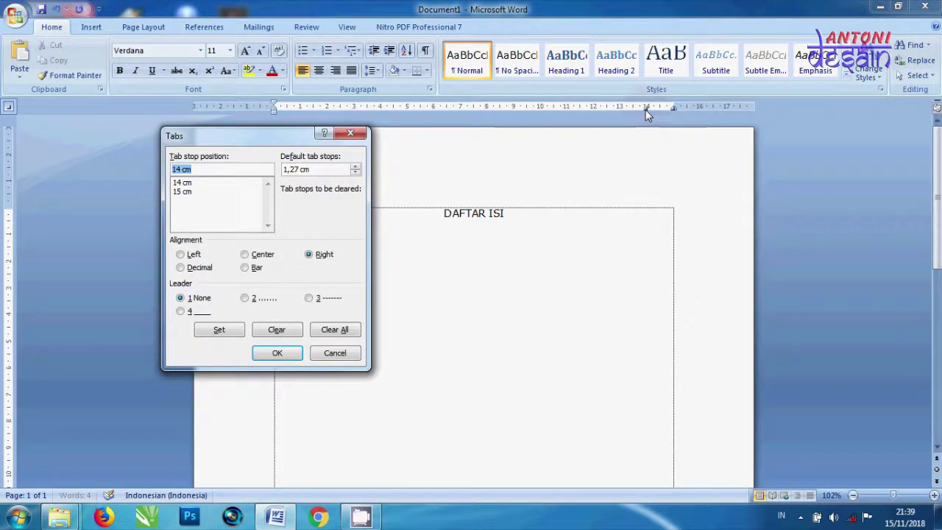
Step: Give the right-aligned 14 cm tab stop a dotted leader and tab across from HALAMAN JUDUL
left_click(185, 184)
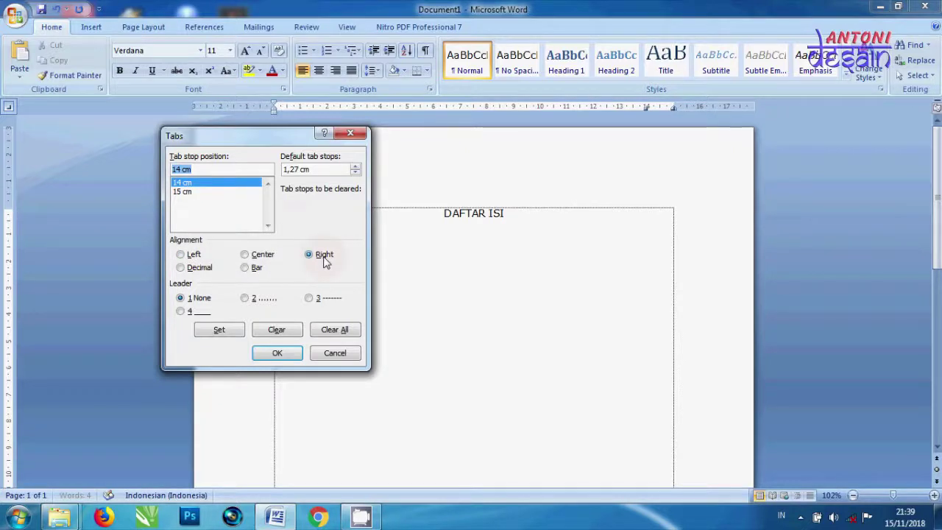
left_click(185, 193)
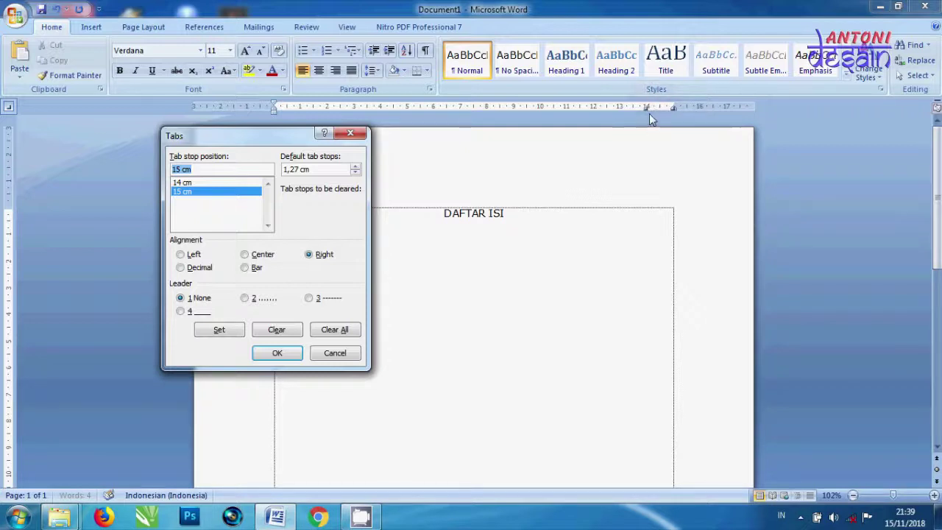
left_click(178, 183)
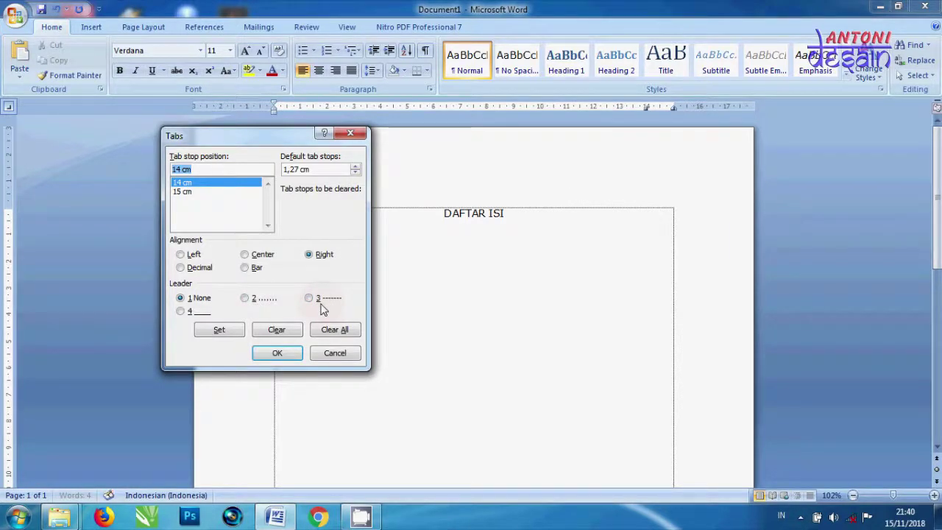
left_click(246, 302)
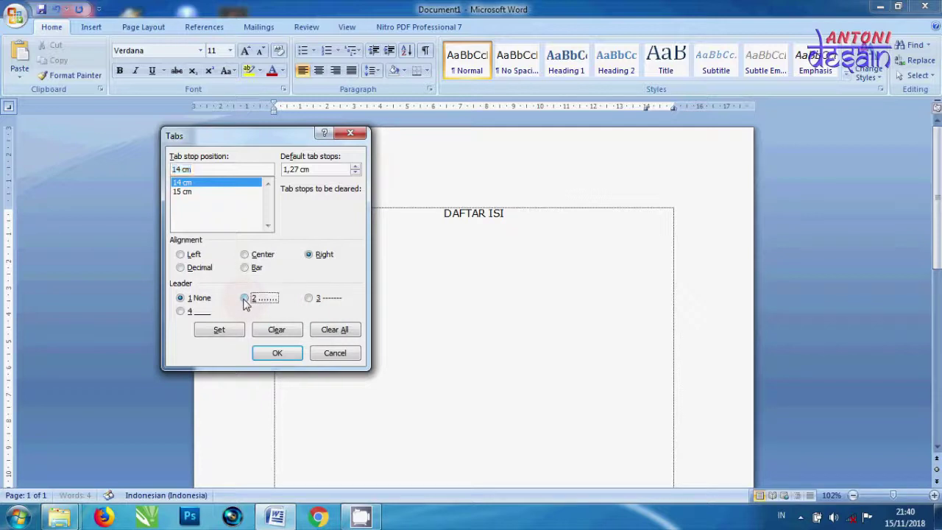
left_click(222, 335)
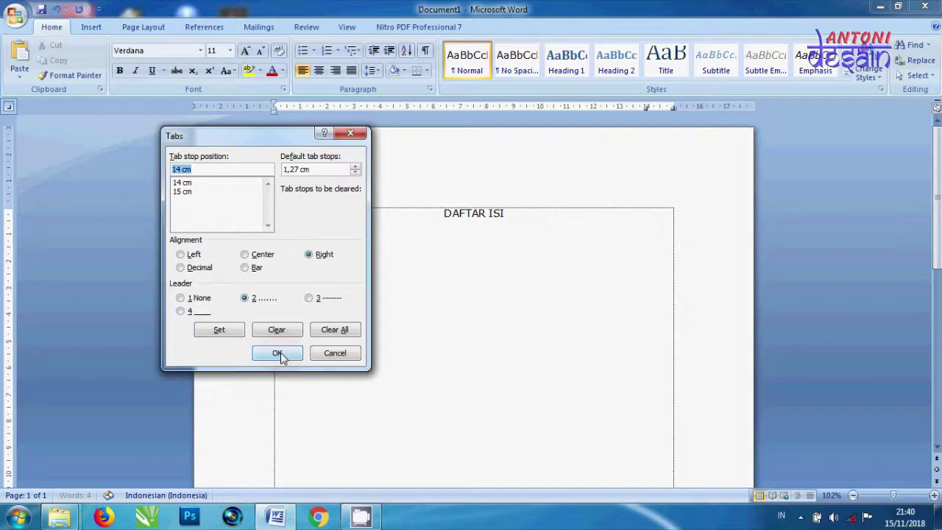
left_click(278, 353)
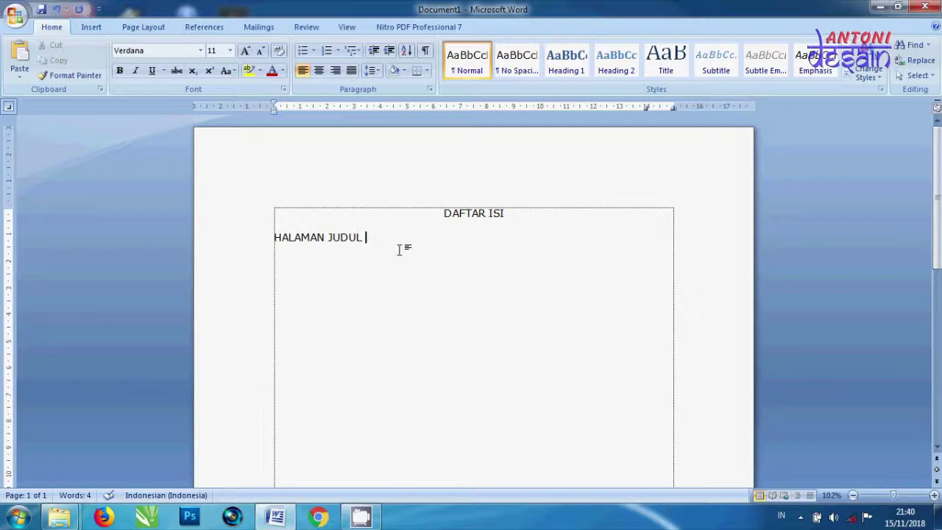
key("Tab")
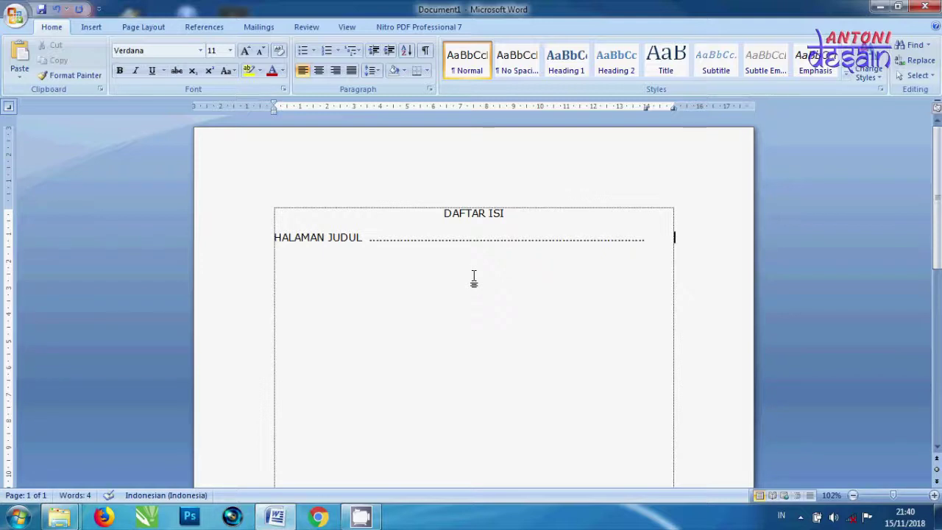
Step: Number HALAMAN JUDUL as page i and add ABSTRAK with a dot leader to page ii
type("i")
key("Return")
type("ABSTRAK")
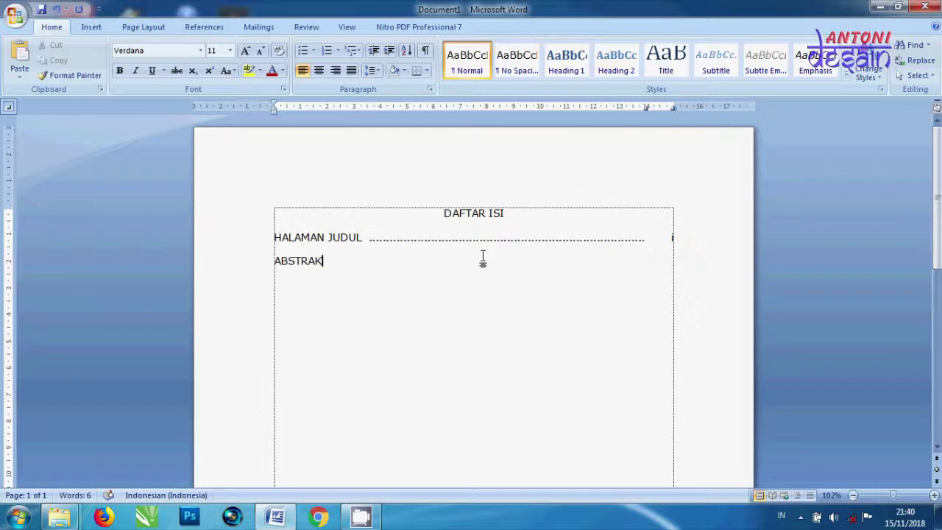
key("Tab")
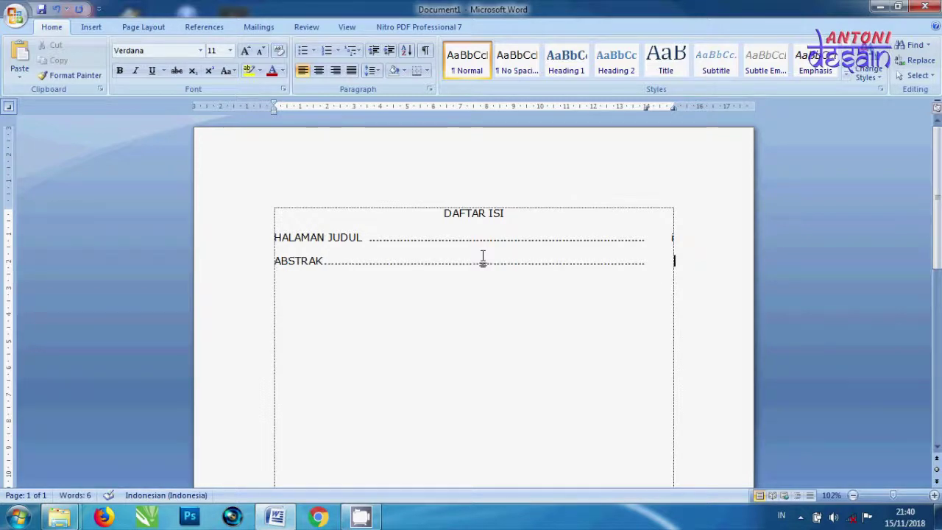
type("ii")
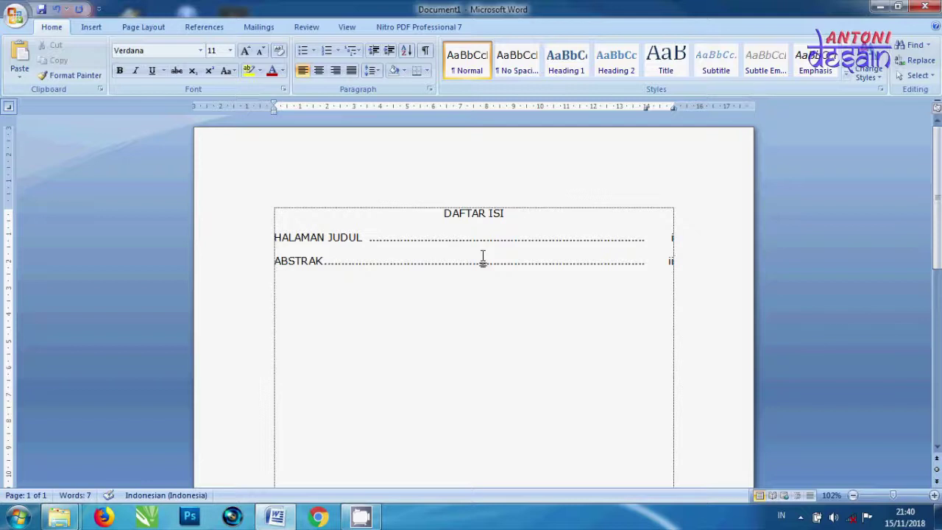
key("Return")
Step: Add HALAMAN PENGESAHAN with a dot leader to page iii, then begin a 'BAB I' line
type("HALAMAN PENGESAHAN")
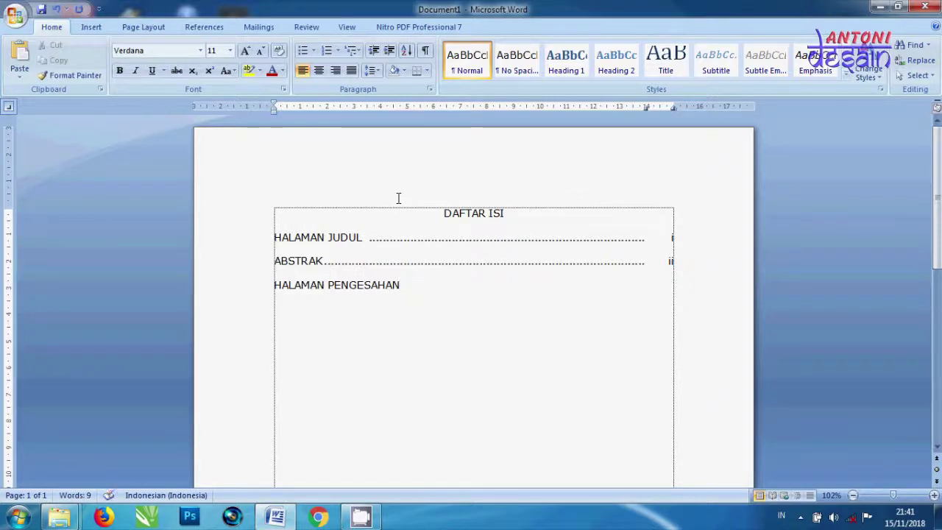
key("Tab")
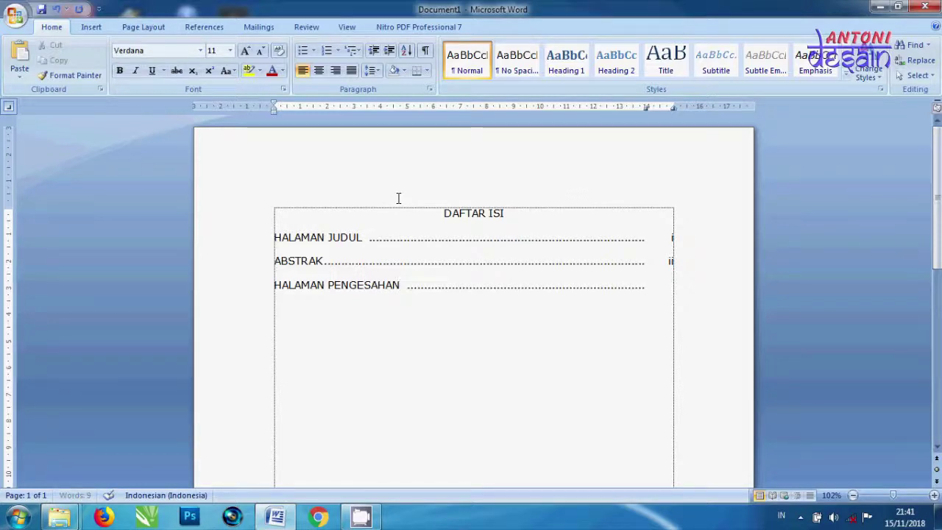
type("iii")
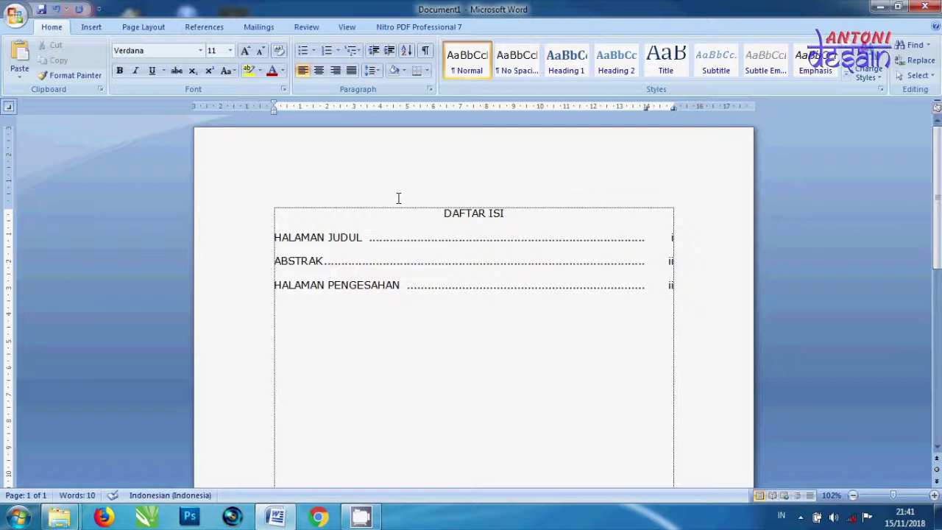
key("Return")
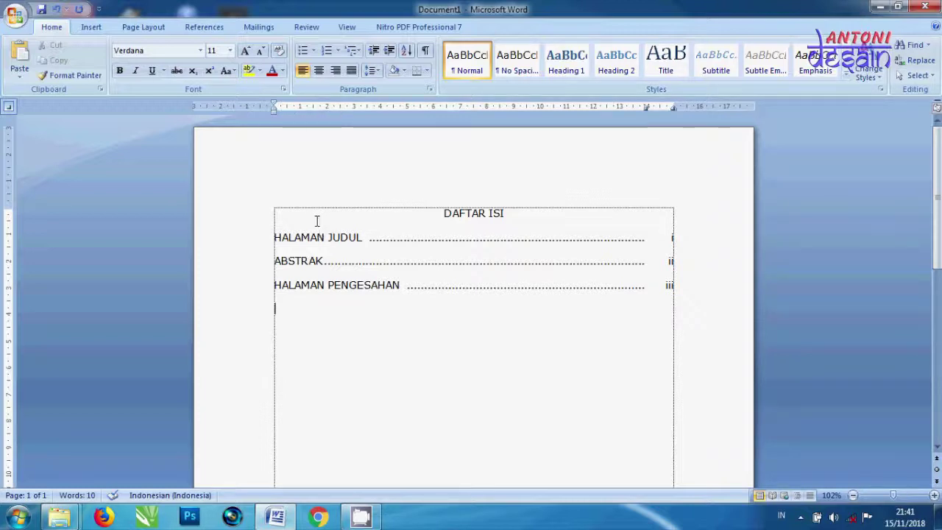
type("BAB I")
Step: Tab across from BAB I and give it the title PENDAHULUAN
scroll(319, 266, "down", 3)
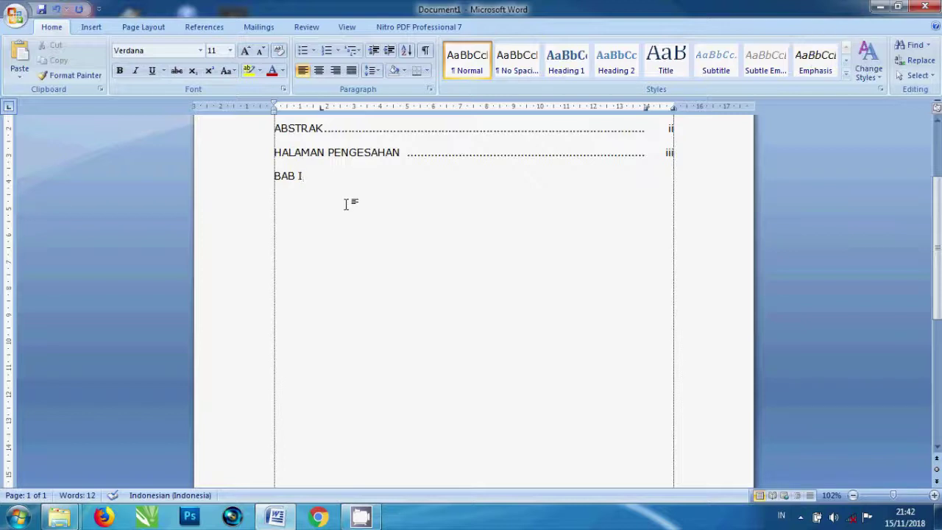
key("Tab")
type("PENDAHULUAN")
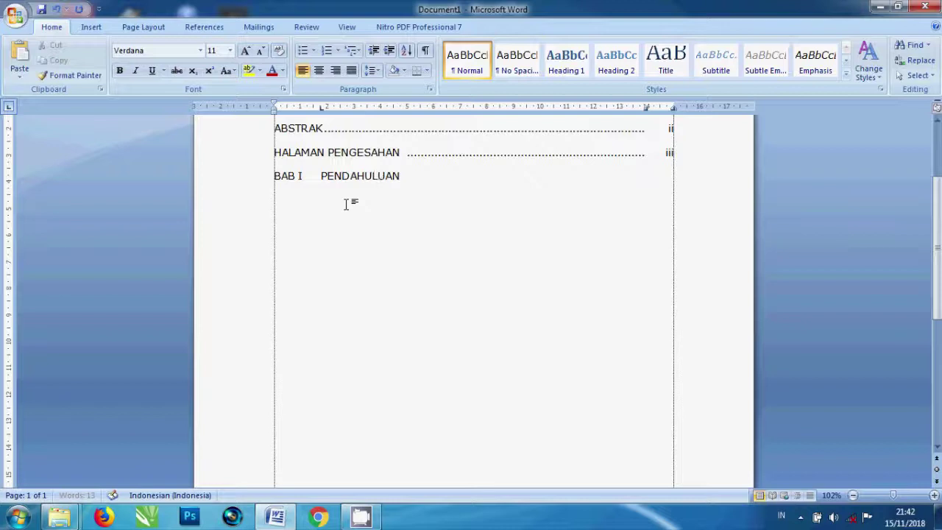
key("Return")
Step: Add chapter lines BAB II METODE PENELITIAN and BAB III KKKK with tabbed titles
type("BAB I")
type("I")
key("Tab")
type("METODE PENELITIAN")
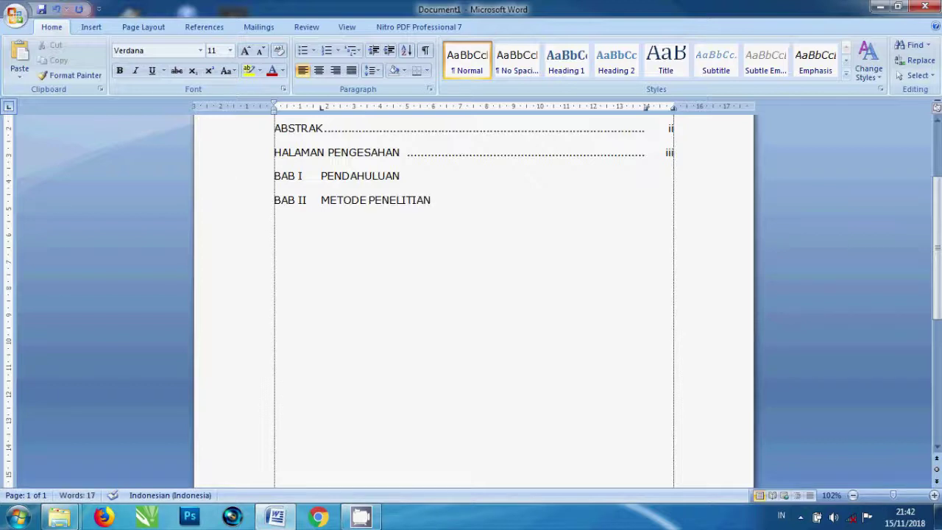
key("Return")
type("BAB III")
key("Tab")
type("KKKK")
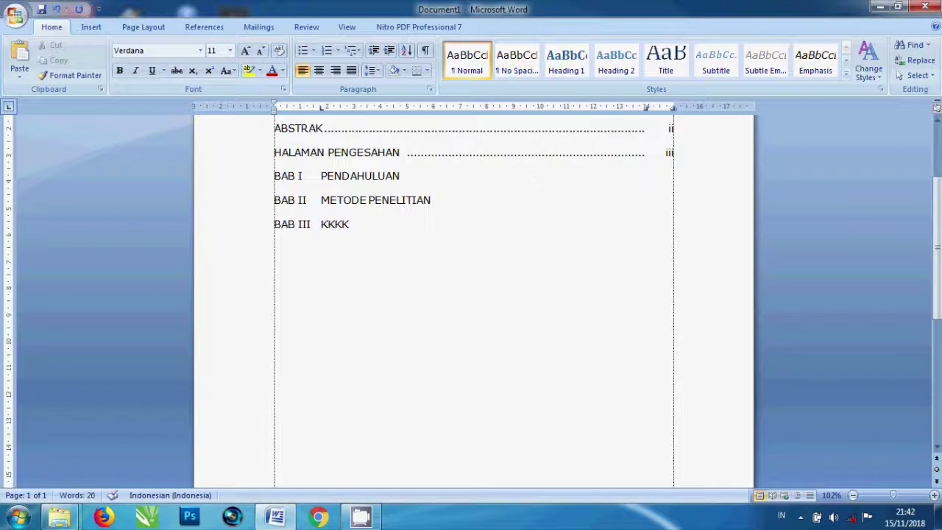
left_click(415, 178)
Step: Under PENDAHULUAN, add indented item A. LATAR BELAKANG MASALAH with a dot leader to page 1
key("Return")
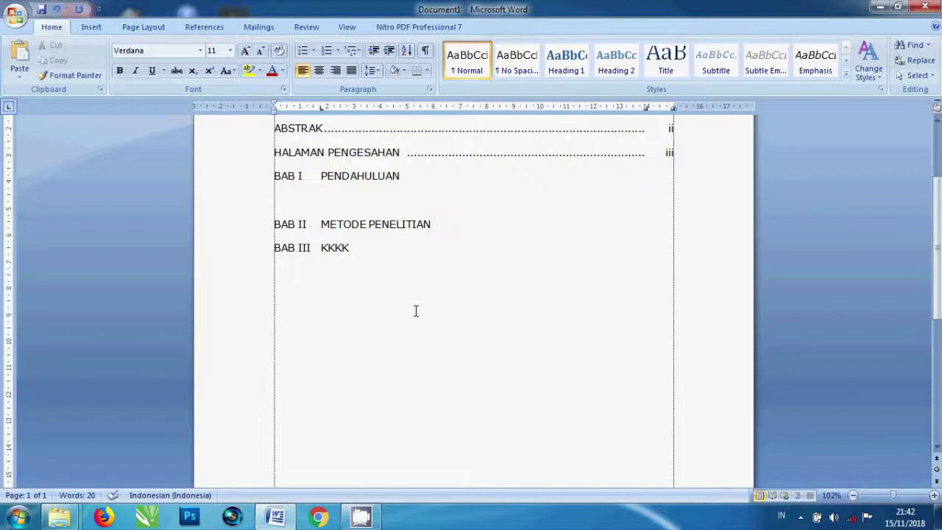
type("A.")
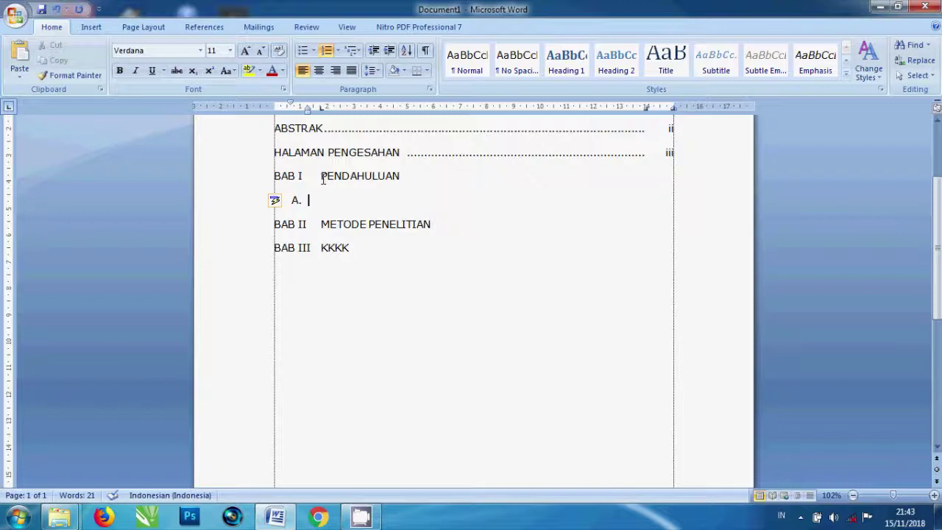
key("Tab")
key("Tab")
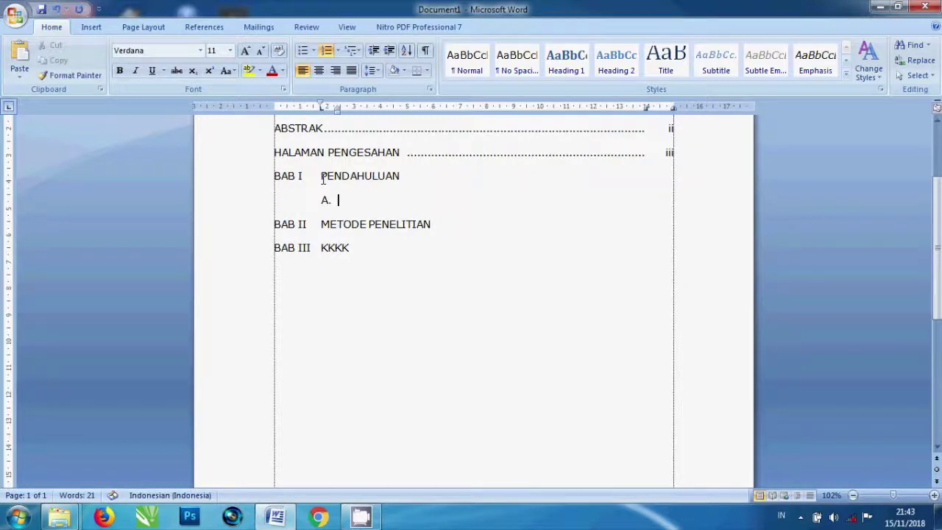
left_click(400, 223)
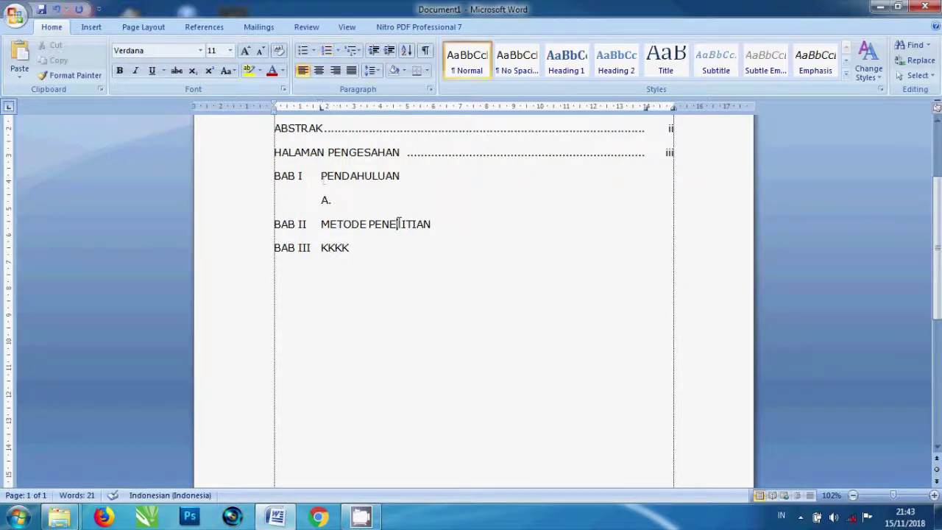
left_click(391, 194)
type("LATAR BE")
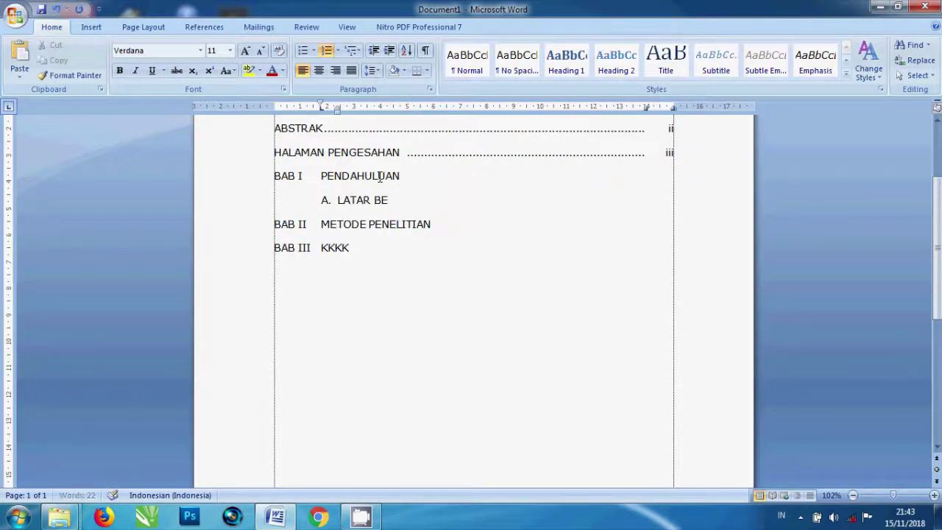
type("LAKANG MASALAH")
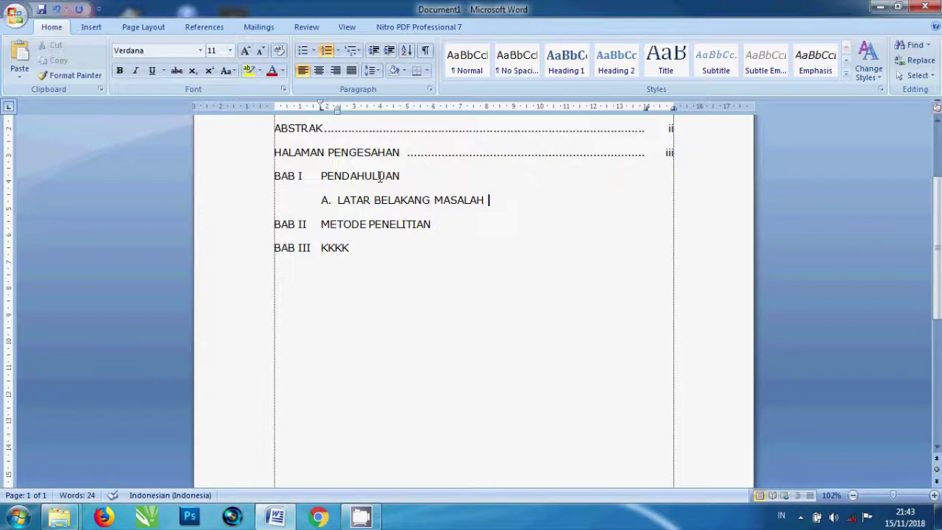
key("Tab")
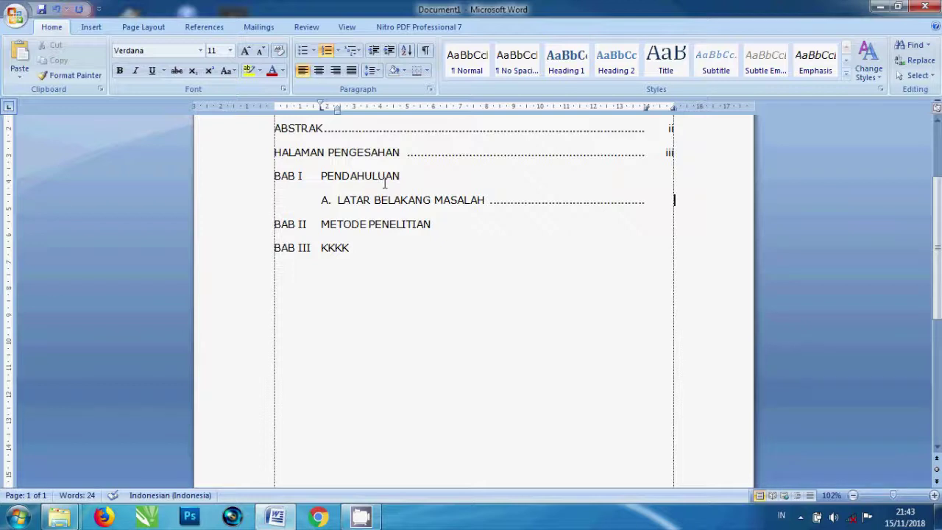
type("1")
Step: Add item B. RUMUSAN MASALAH with a dot leader to page 2, then start a new line
key("Return")
type("RUMUSAN MAS")
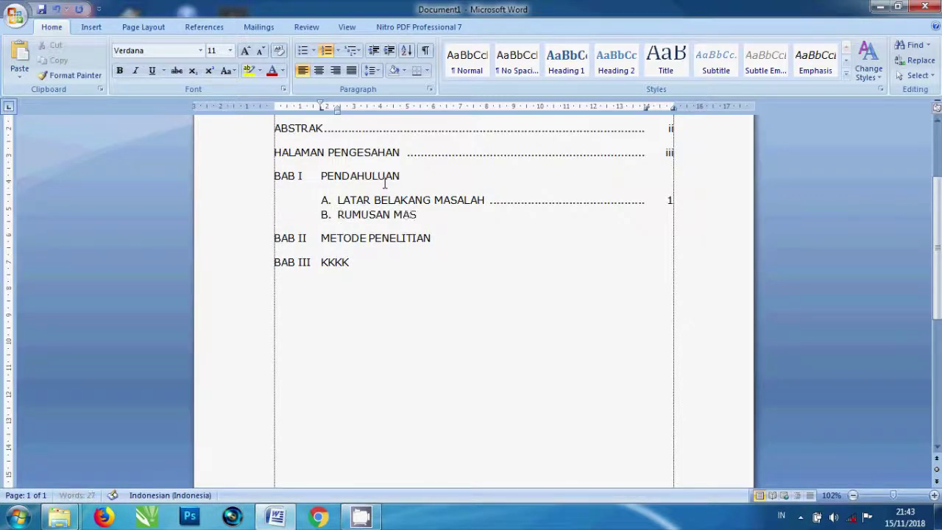
type("ALAH")
key("Tab")
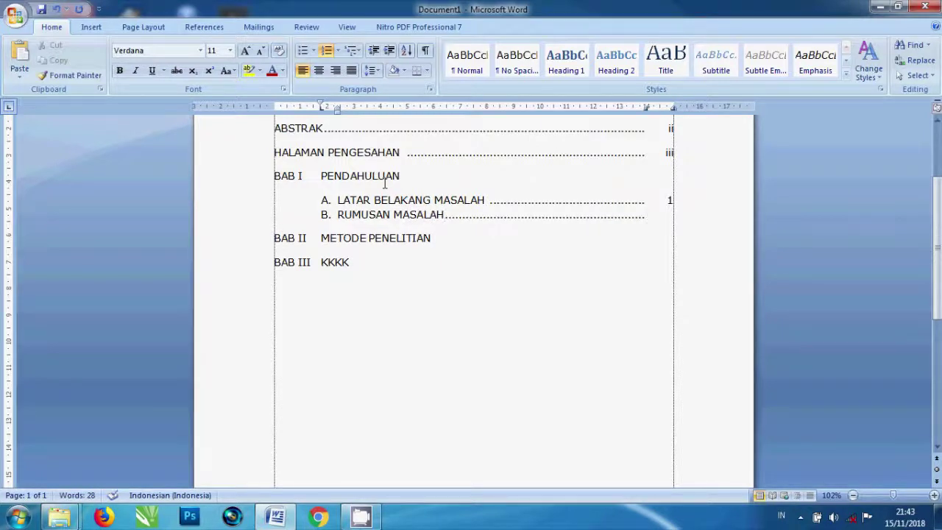
type("2")
key("Return")
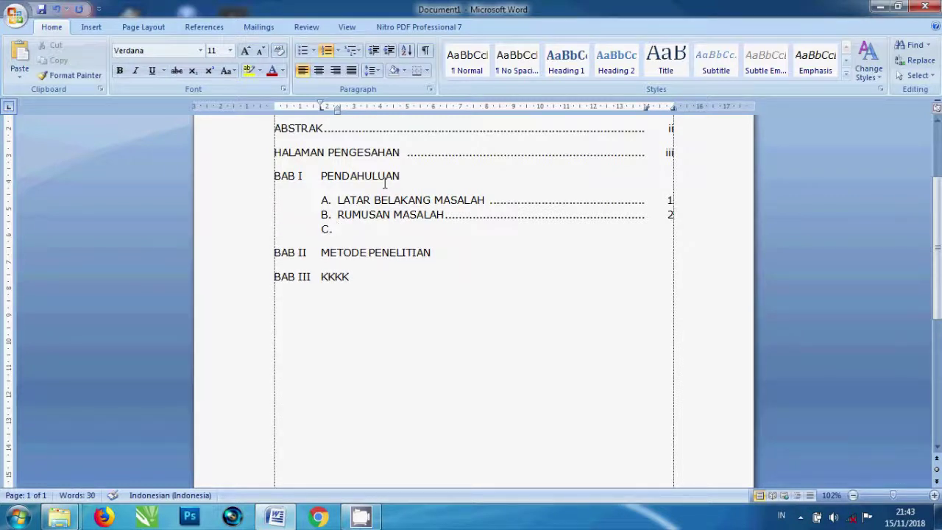
Step: Under METODE PENELITIAN, add indented item A. KDKDK with a dot leader, then start a new line
left_click(439, 253)
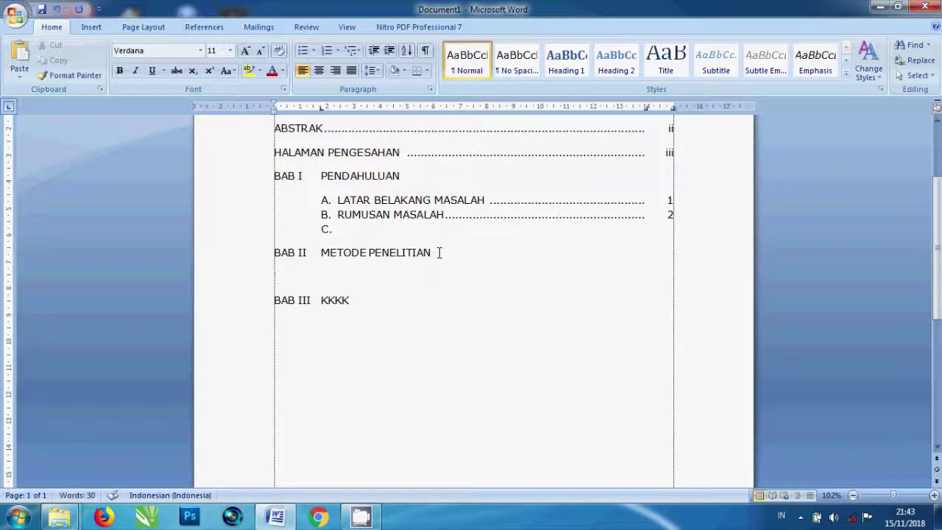
type("A")
type(".")
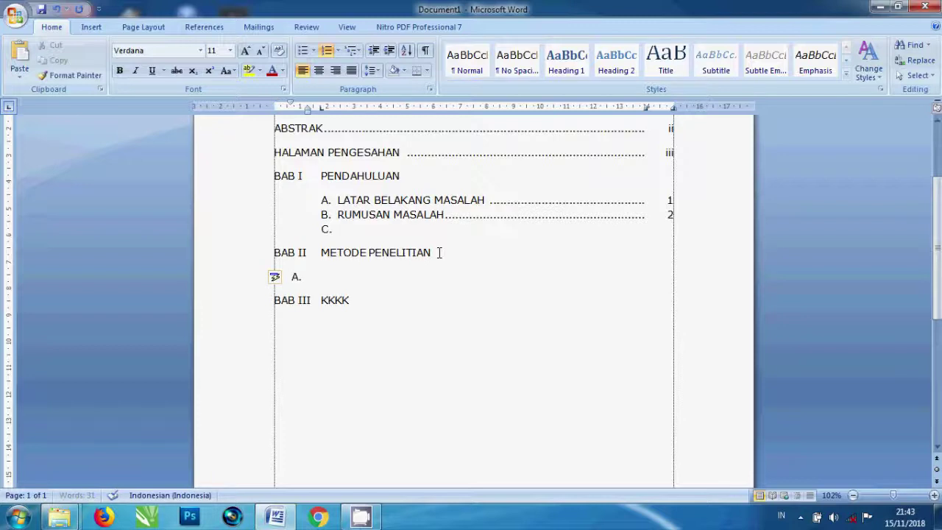
key("Tab")
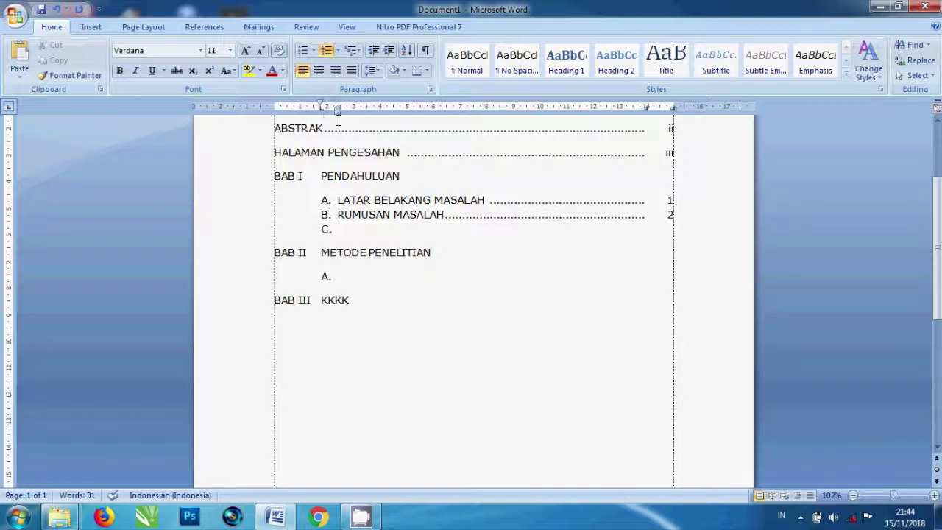
type("KDKDK")
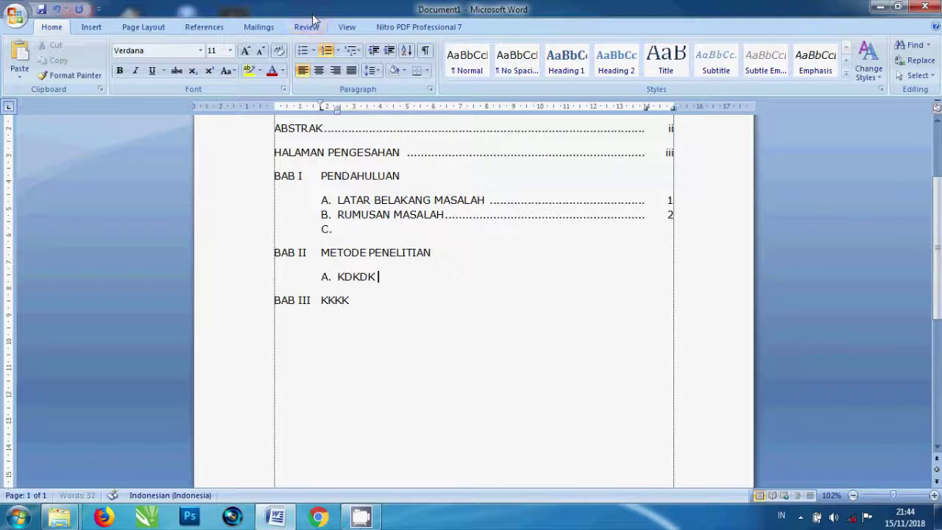
key("Tab")
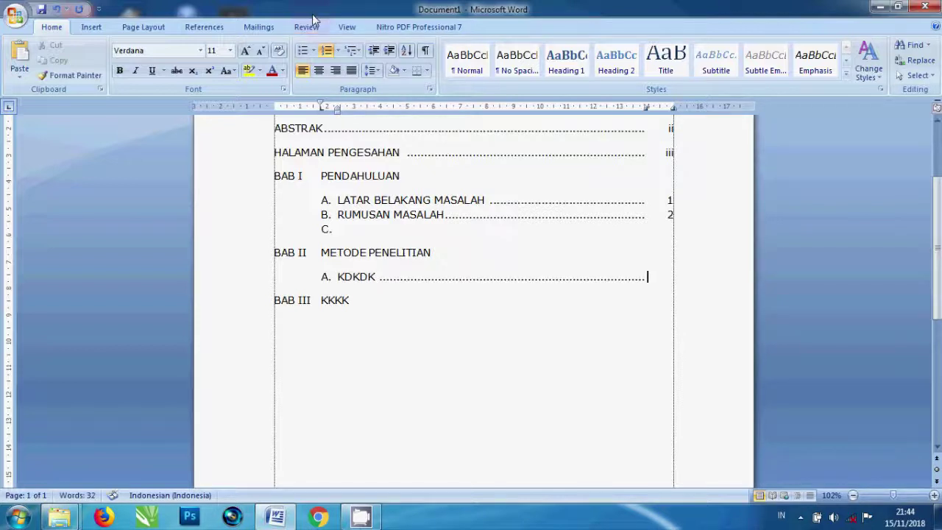
key("Return")
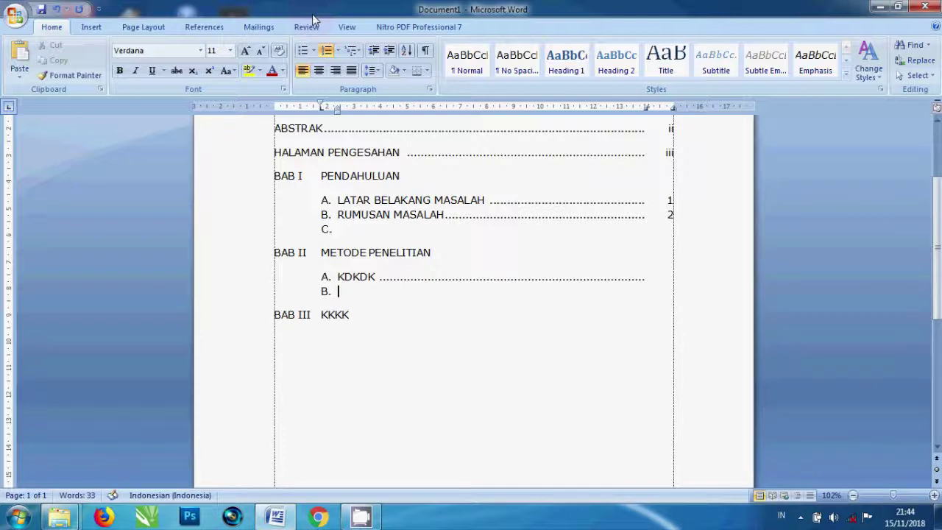